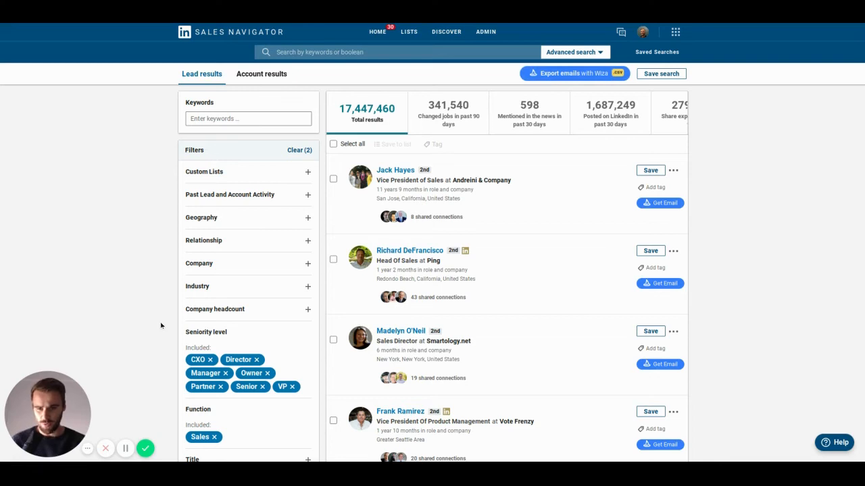
# Filter the lead results by geography to include the region United States.
pyautogui.scroll(-1, 142, 341)
pyautogui.scroll(1, 156, 367)
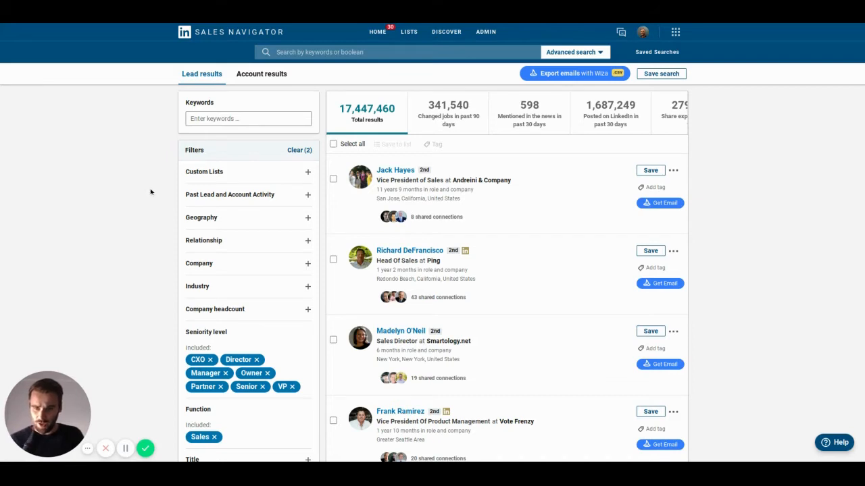
pyautogui.scroll(-1, 157, 213)
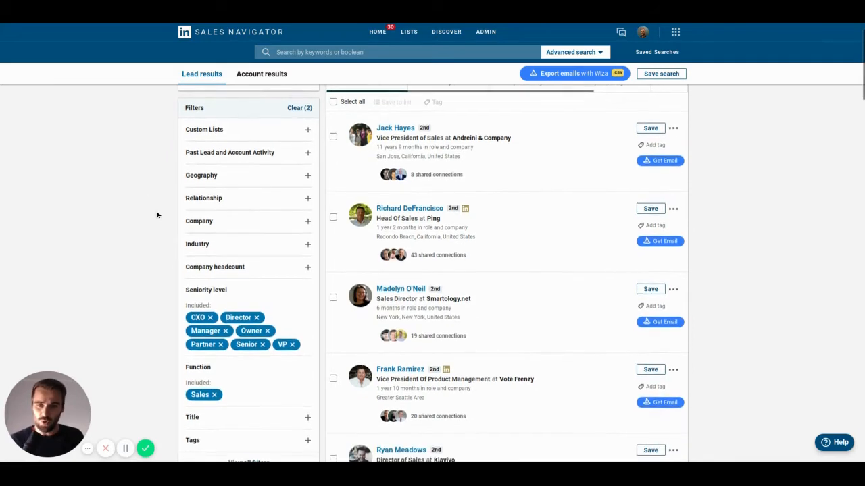
pyautogui.click(193, 182)
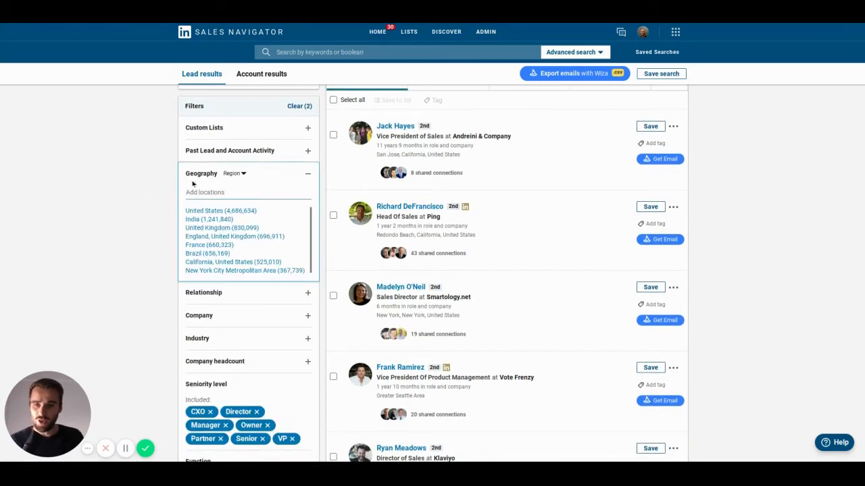
pyautogui.click(205, 193)
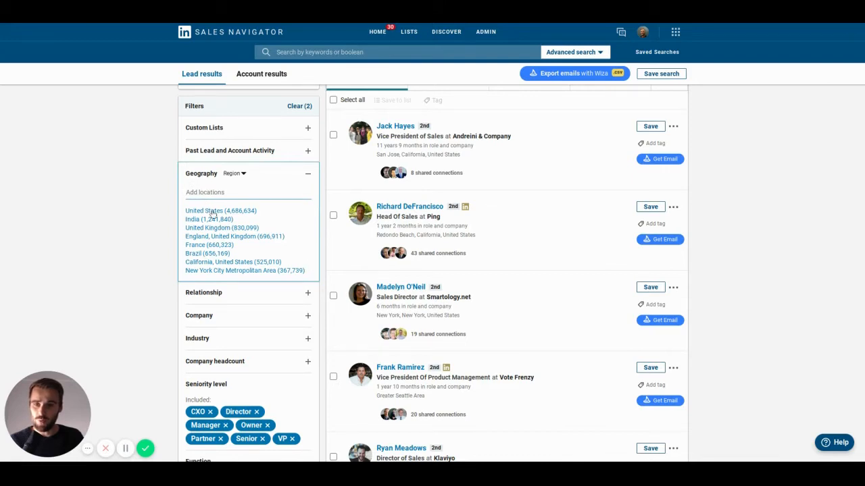
pyautogui.press('Return')
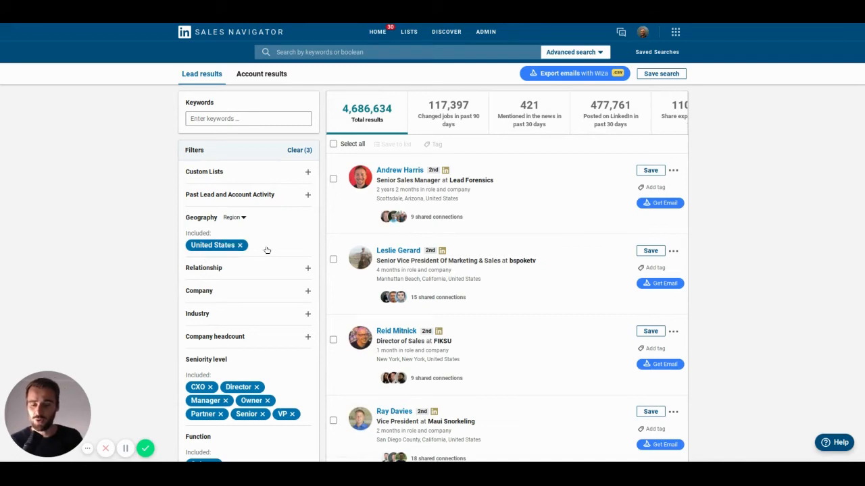
# Exclude the region New York, United States from the geography filter.
pyautogui.moveTo(230, 248)
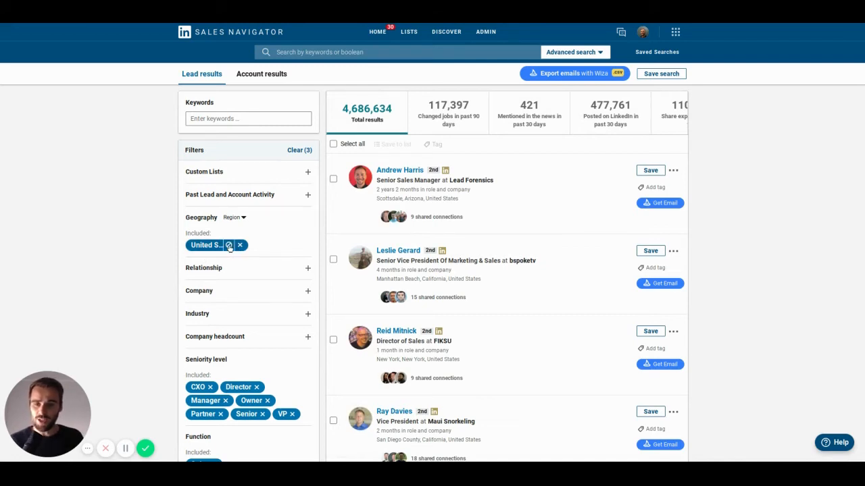
pyautogui.click(265, 251)
pyautogui.write('New york')
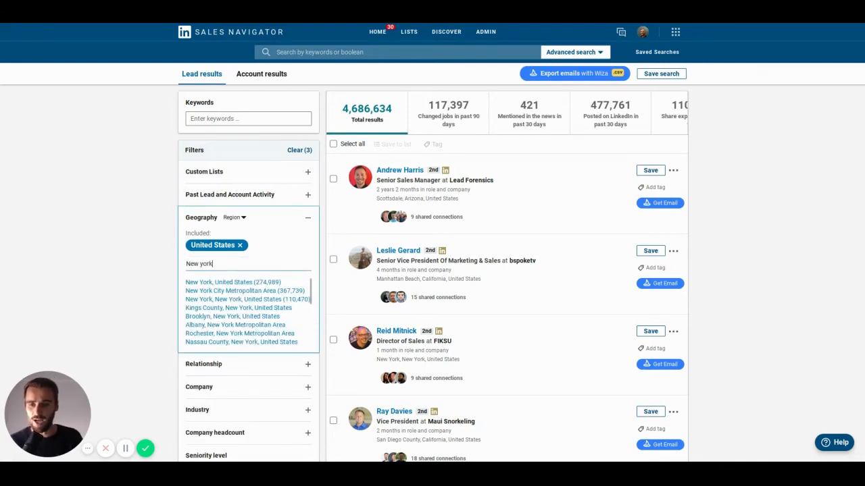
pyautogui.click(232, 283)
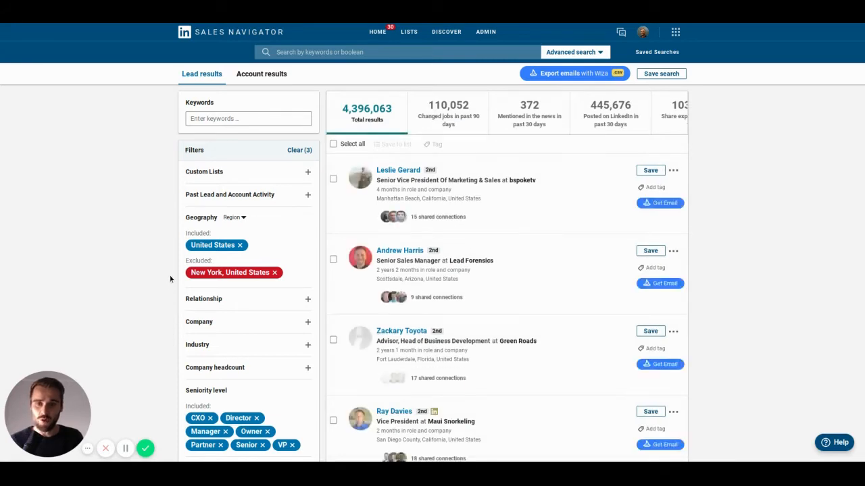
# Add Automotive to the industry filter for the lead results.
pyautogui.scroll(-1, 170, 279)
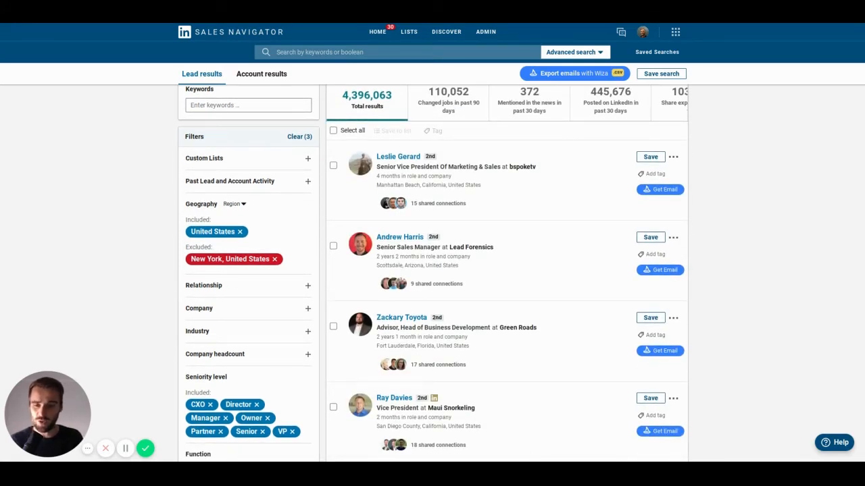
pyautogui.scroll(-3, 194, 243)
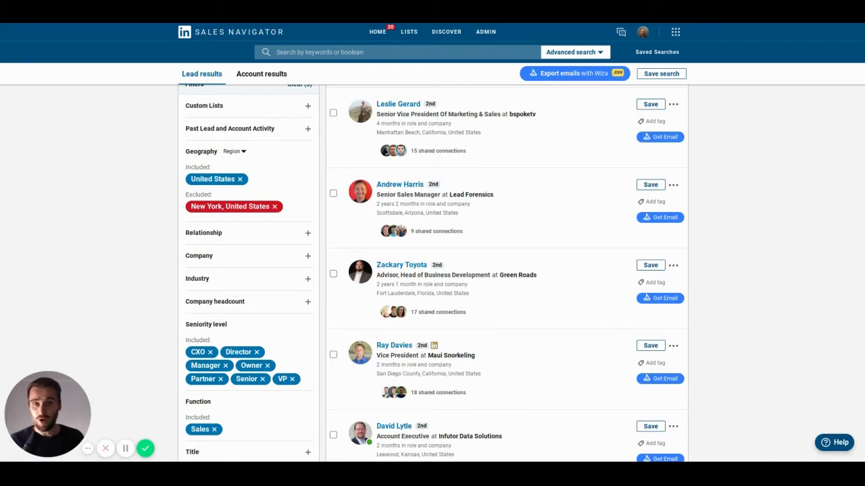
pyautogui.scroll(-2, 192, 257)
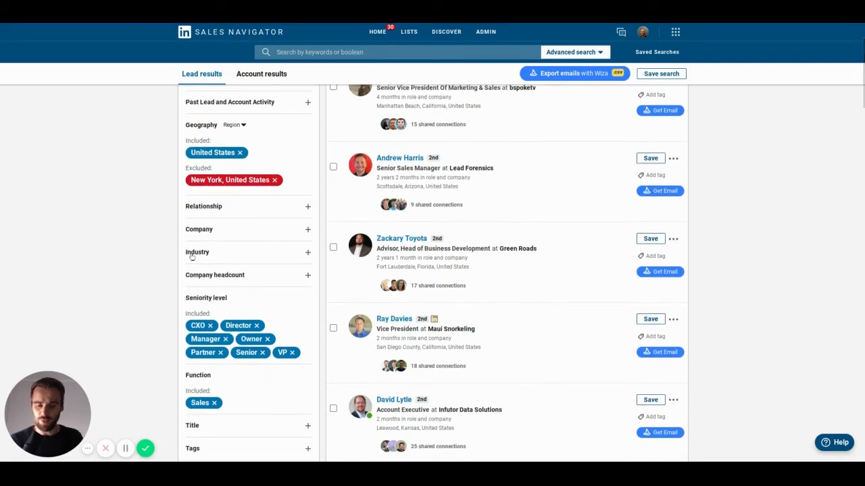
pyautogui.click(192, 254)
pyautogui.scroll(-3, 227, 311)
pyautogui.scroll(3, 228, 300)
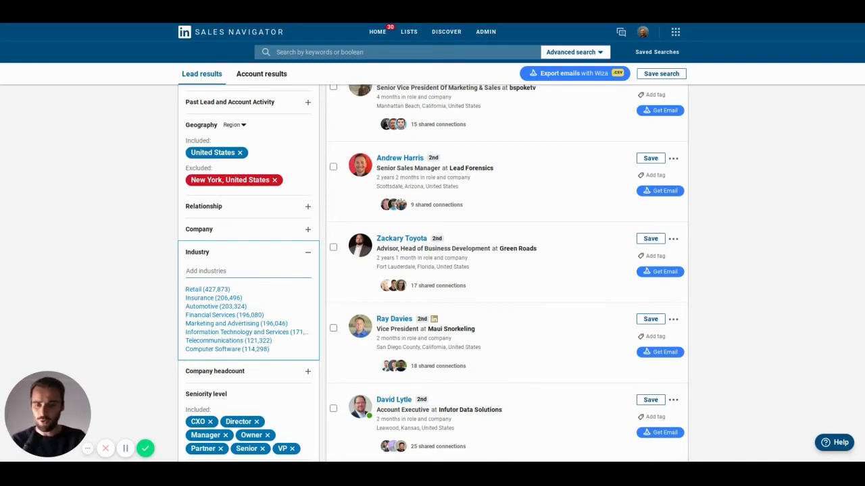
pyautogui.click(204, 307)
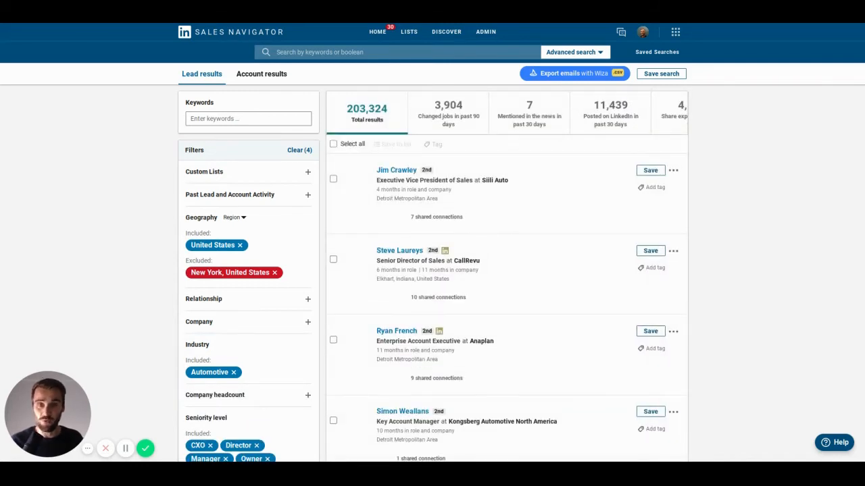
# Limit the leads to companies with a headcount of 11-50.
pyautogui.scroll(-2, 218, 307)
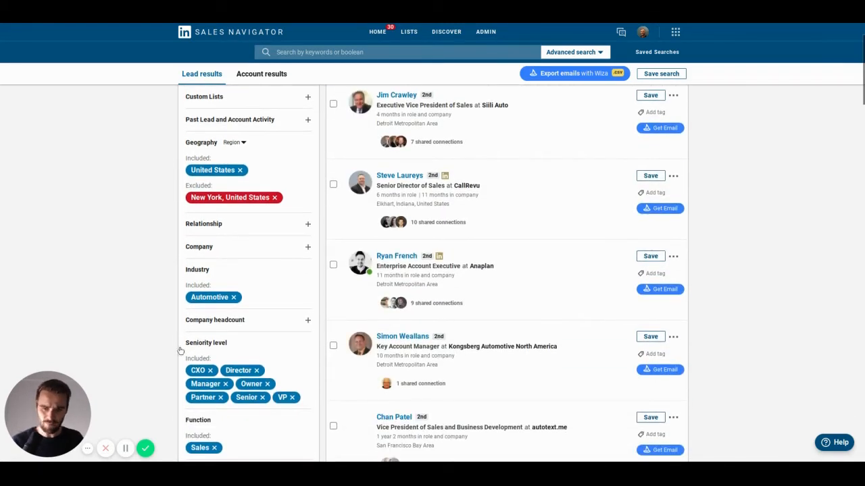
pyautogui.click(217, 321)
pyautogui.scroll(-3, 219, 311)
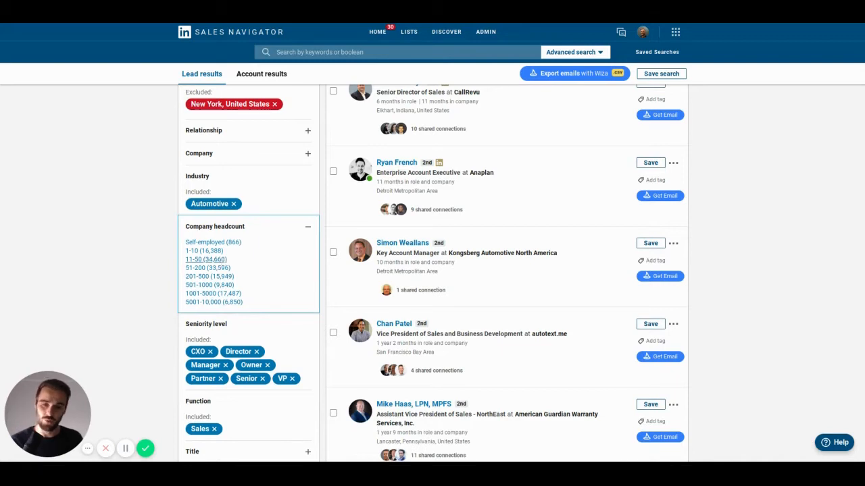
pyautogui.click(205, 259)
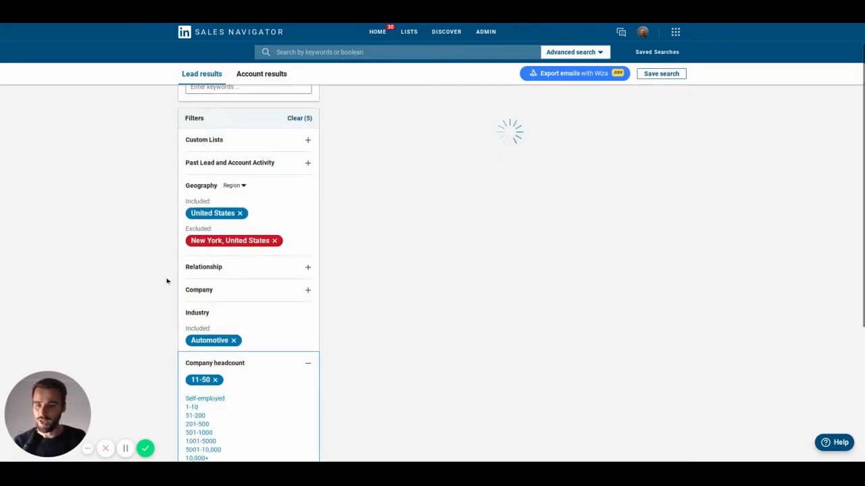
pyautogui.click(178, 377)
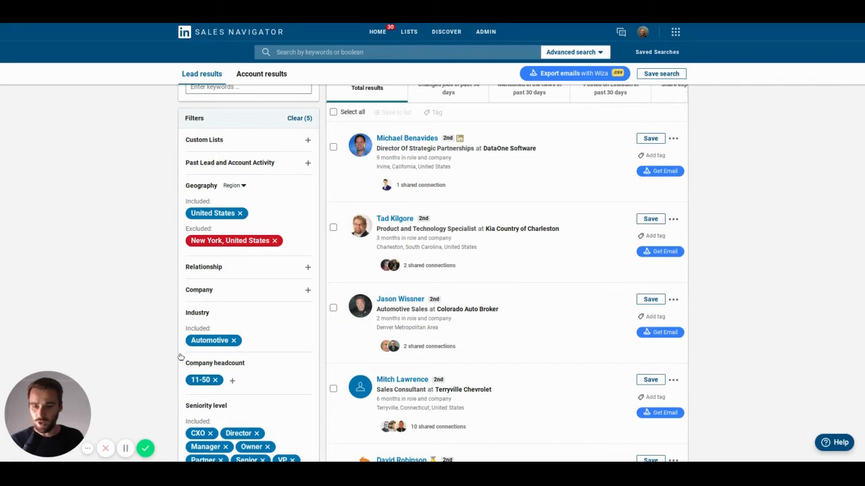
# Review the applied industry, headcount, seniority level and function filters together with the total number of lead results.
pyautogui.moveTo(223, 342)
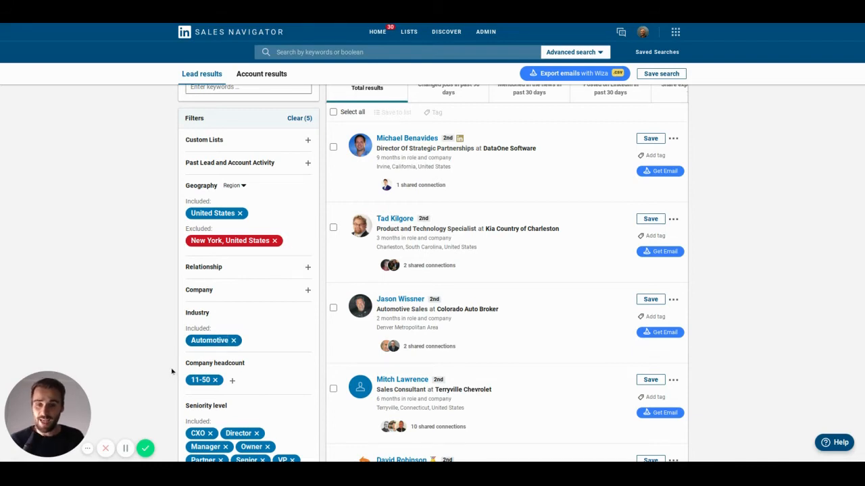
pyautogui.scroll(-2, 172, 369)
pyautogui.moveTo(198, 357)
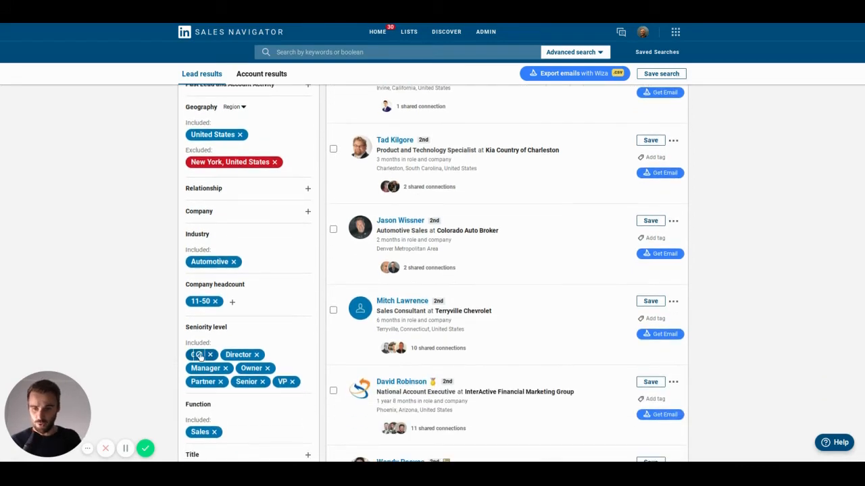
pyautogui.scroll(-1, 167, 377)
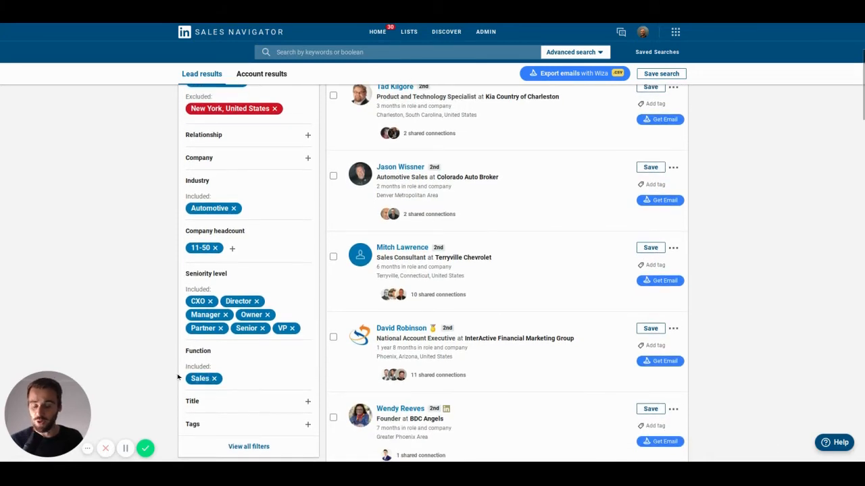
pyautogui.scroll(1, 177, 377)
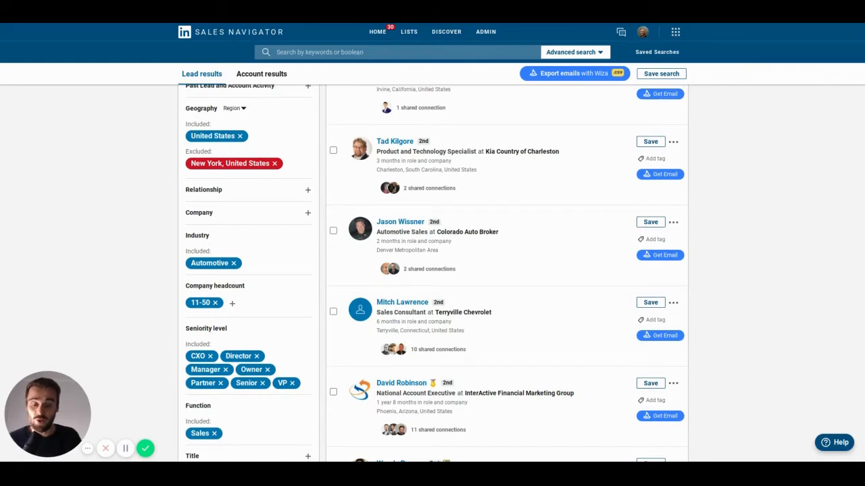
pyautogui.scroll(2, 283, 166)
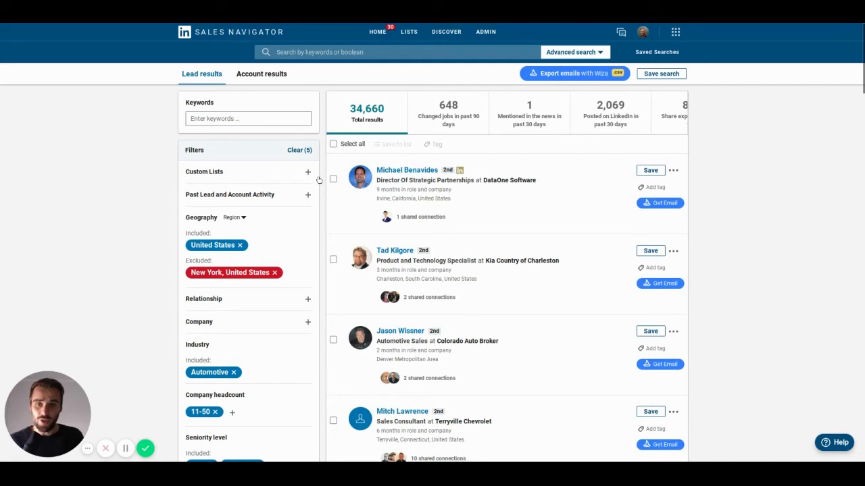
pyautogui.scroll(-1, 180, 397)
pyautogui.scroll(-3, 180, 397)
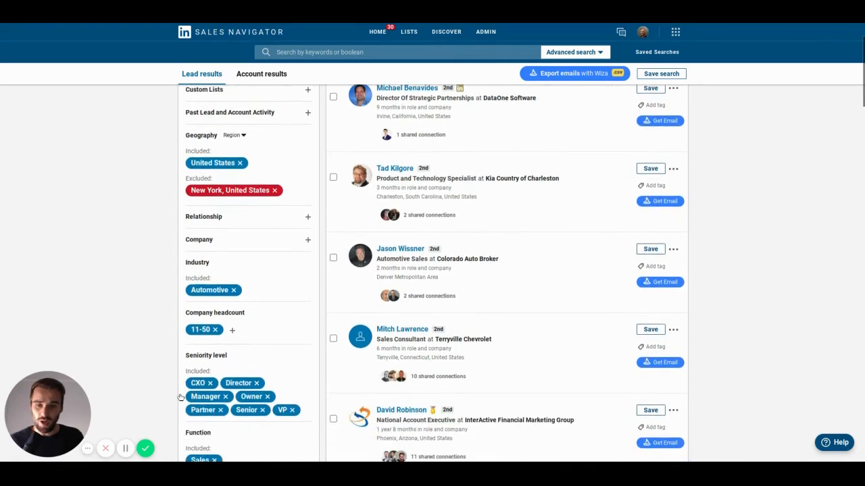
pyautogui.scroll(4, 178, 398)
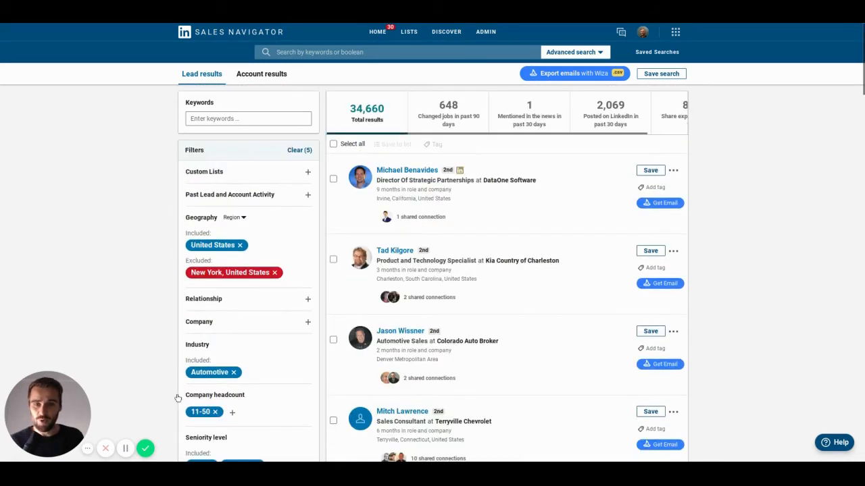
# Include Insurance in the industry filter and switch Automotive to excluded.
pyautogui.scroll(-1, 178, 398)
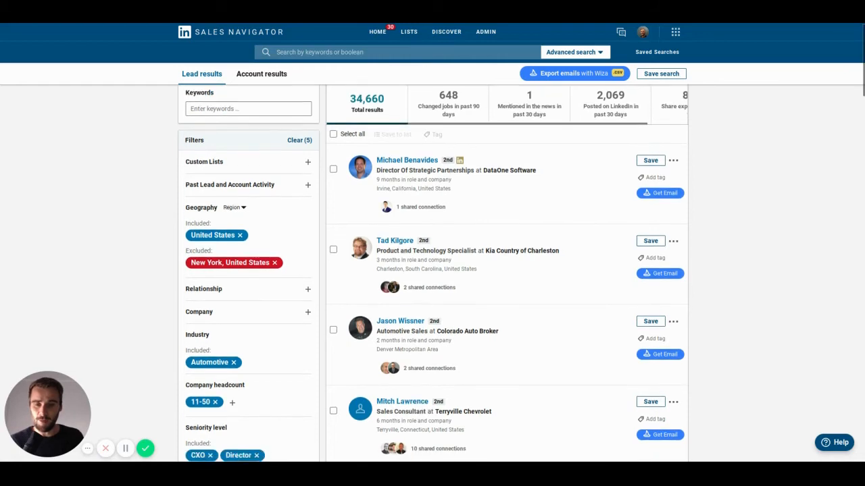
pyautogui.click(253, 368)
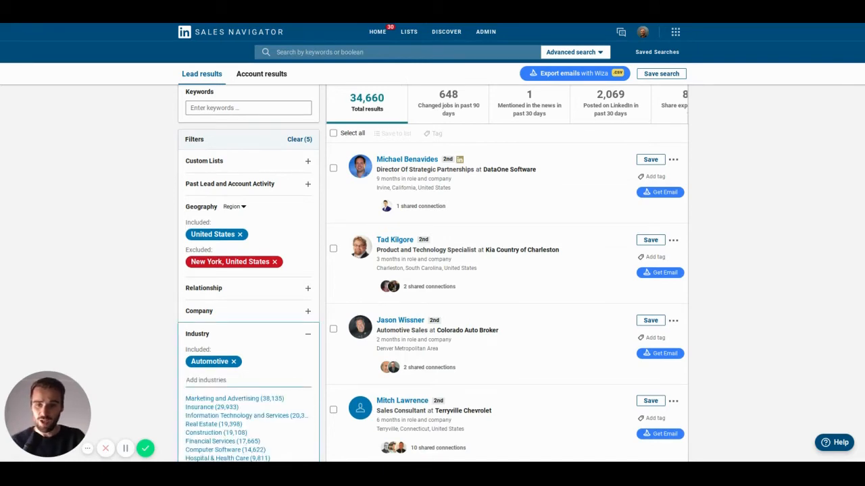
pyautogui.click(203, 409)
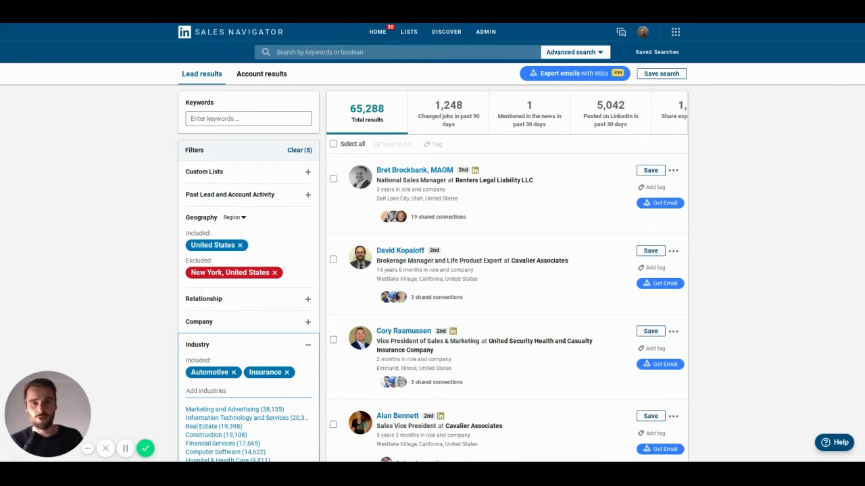
pyautogui.moveTo(218, 378)
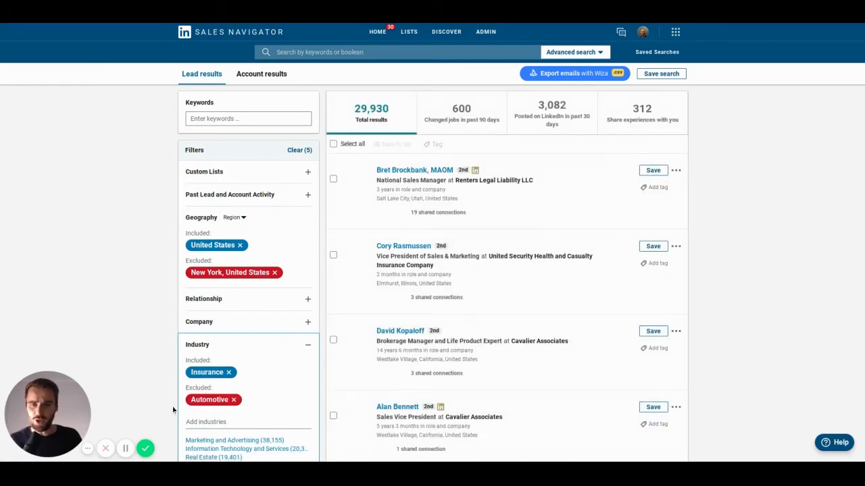
pyautogui.click(173, 410)
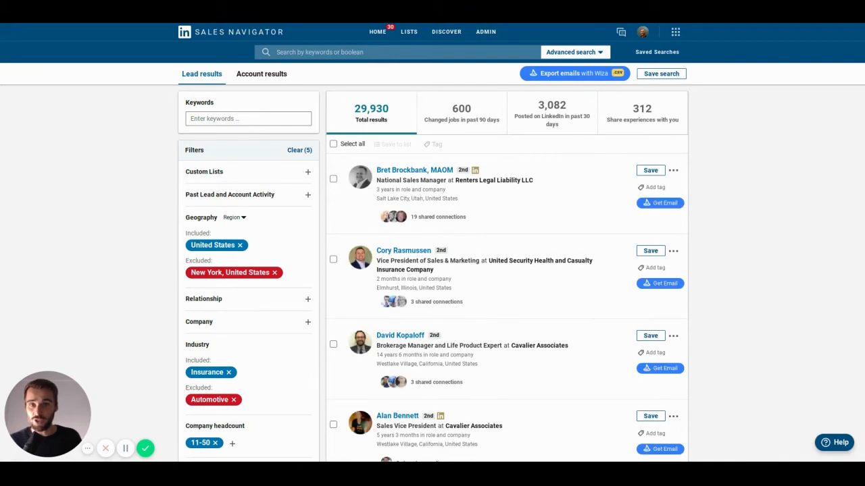
# Filter the leads by the current title Sales Manager.
pyautogui.scroll(-1, 433, 270)
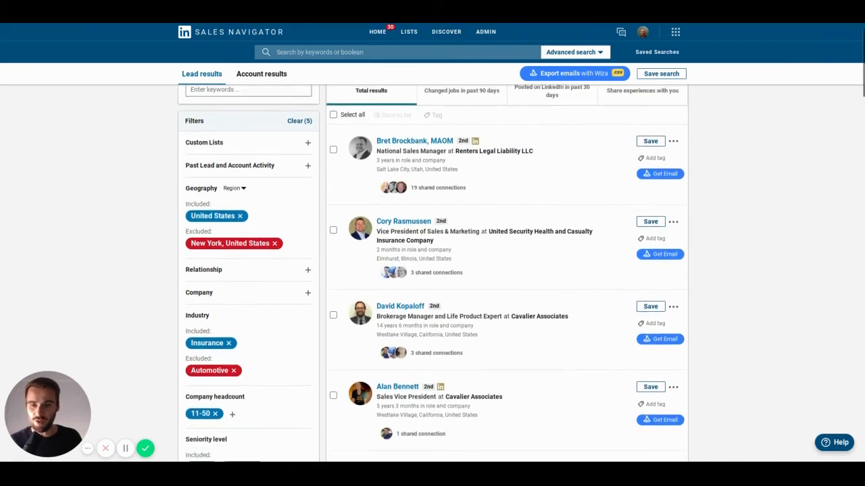
pyautogui.scroll(1, 433, 270)
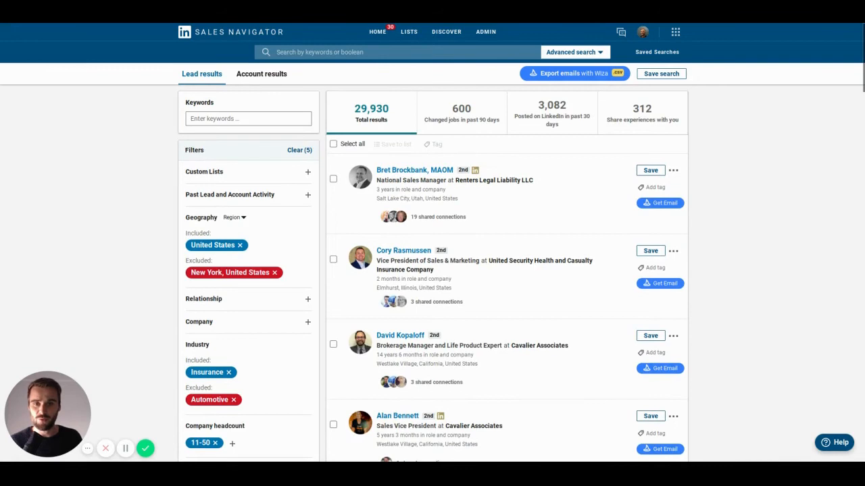
pyautogui.scroll(-4, 432, 270)
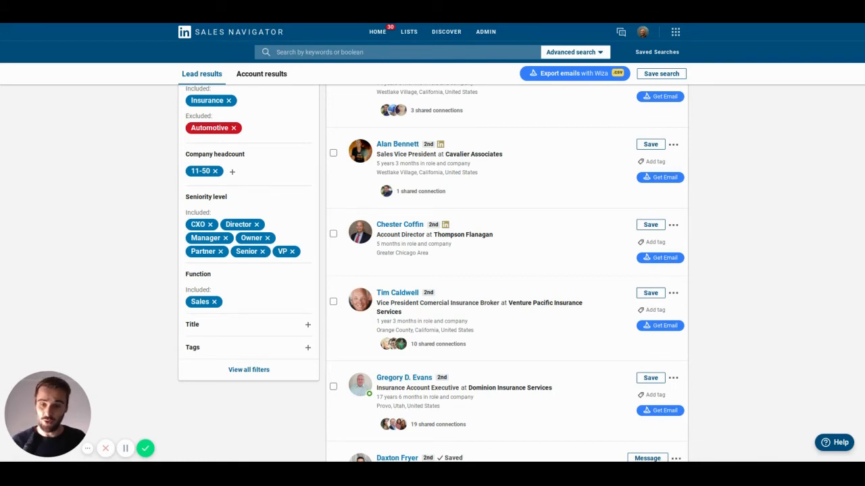
pyautogui.click(190, 329)
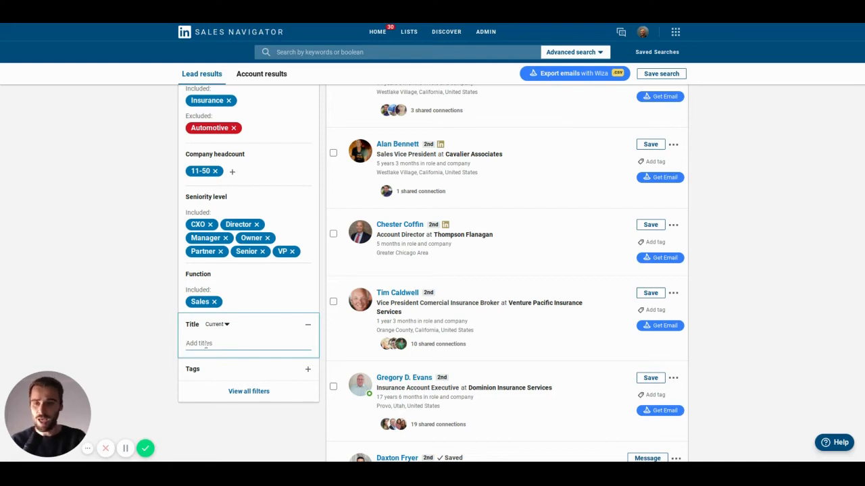
pyautogui.write('Sales M')
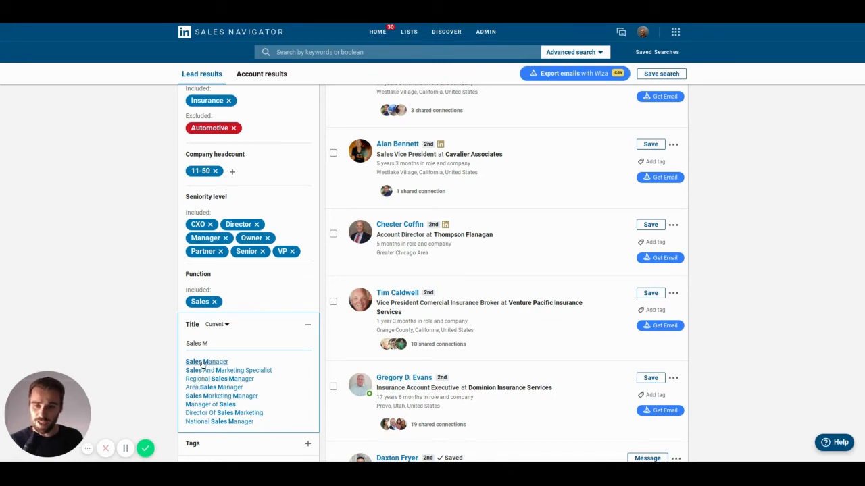
pyautogui.press('Return')
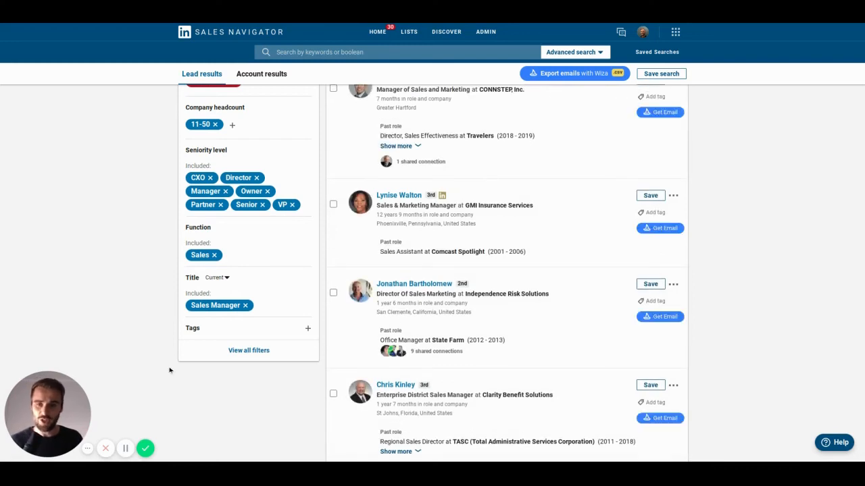
# Save the lead search under the name "Sales Leaders - Automotive" with a Daily alert frequency.
pyautogui.scroll(-2, 169, 371)
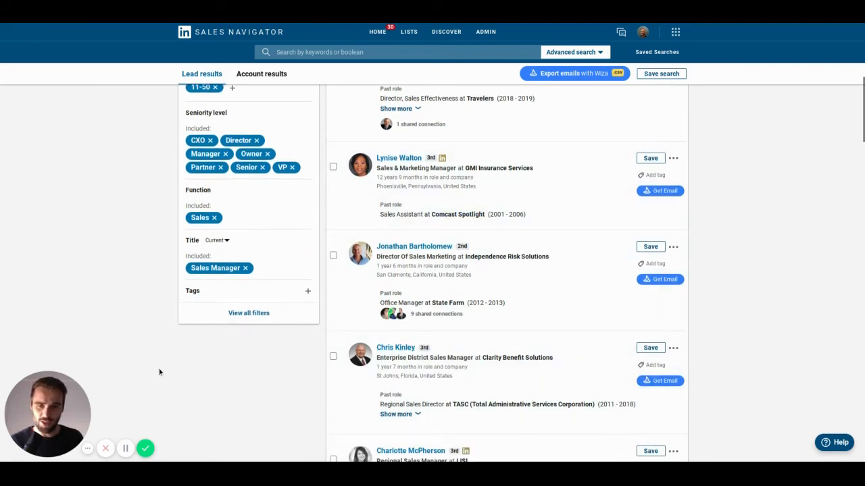
pyautogui.scroll(5, 159, 372)
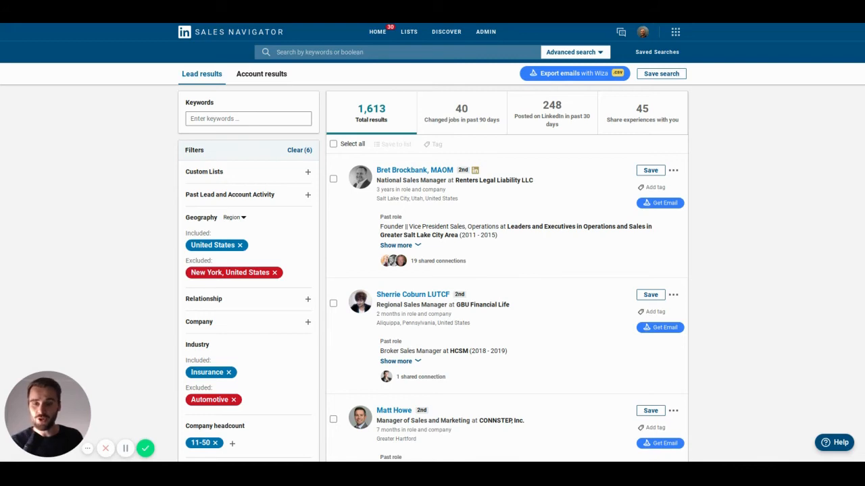
pyautogui.click(662, 73)
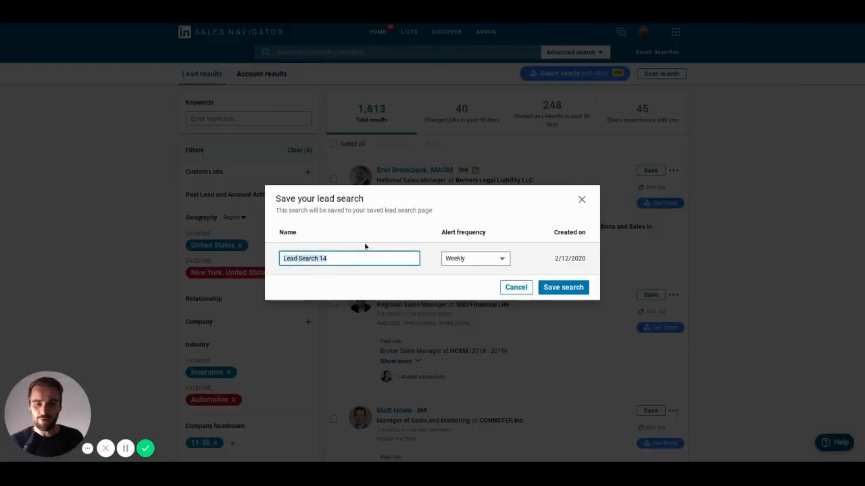
pyautogui.write('Sales Leaders - Automotive')
pyautogui.click(459, 259)
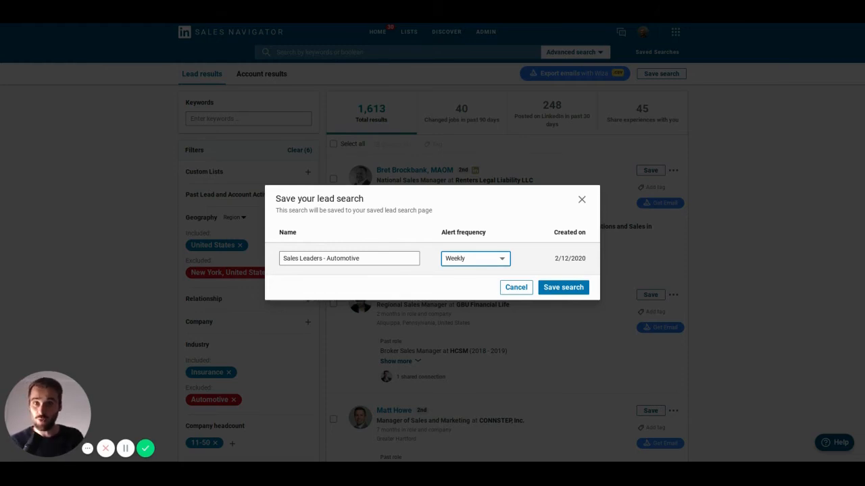
pyautogui.click(451, 321)
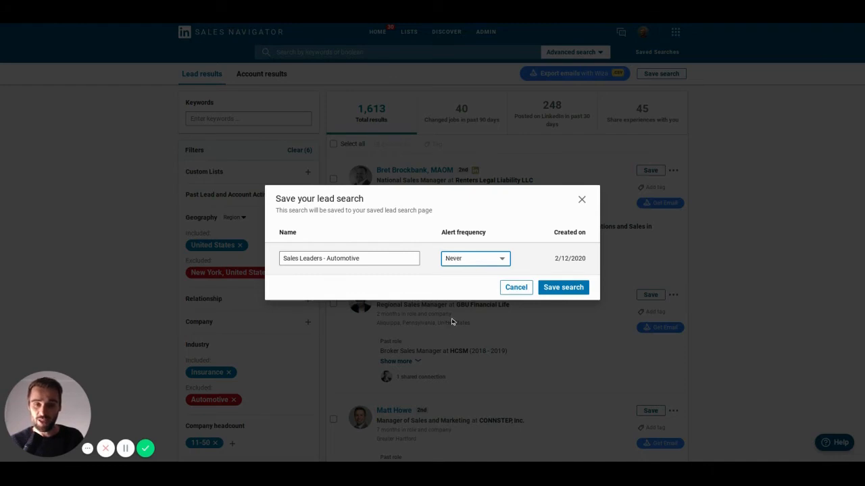
pyautogui.click(462, 261)
pyautogui.click(462, 272)
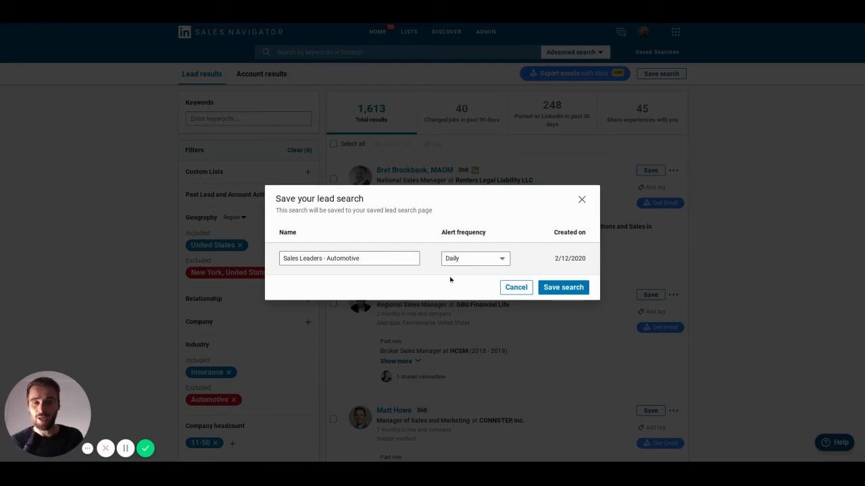
pyautogui.click(563, 287)
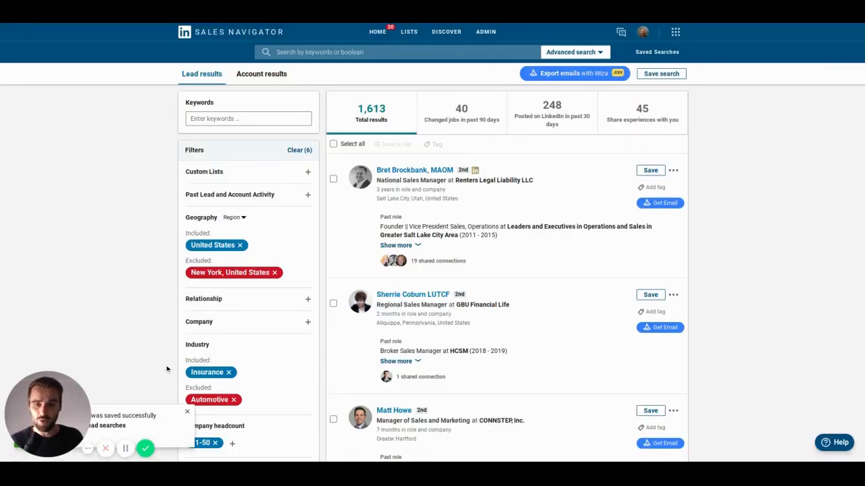
# Export the lead results to Wiza, name the scan "Sample List" and edit the number of people to scrape.
pyautogui.scroll(-1, 167, 368)
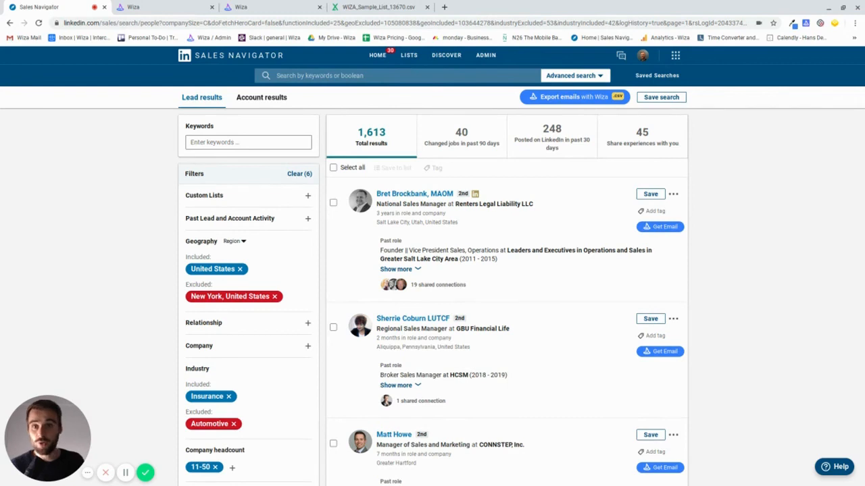
pyautogui.click(538, 98)
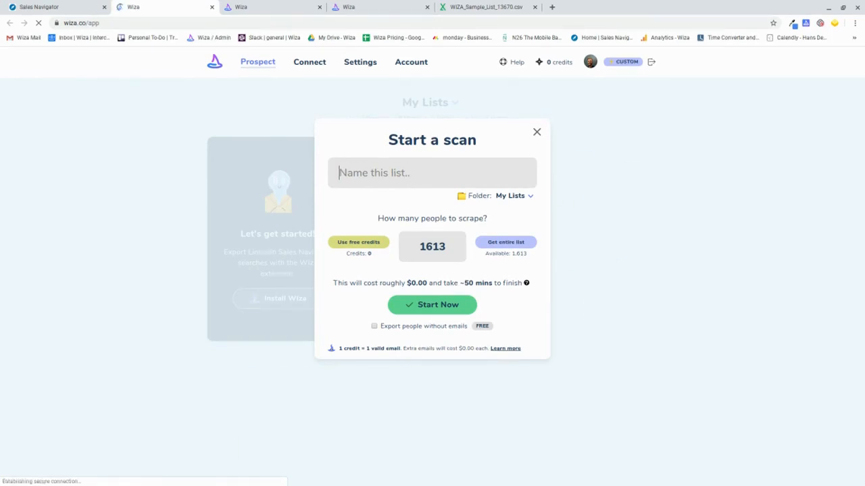
pyautogui.write('Sample List')
pyautogui.click(425, 247)
pyautogui.press('BackSpace')
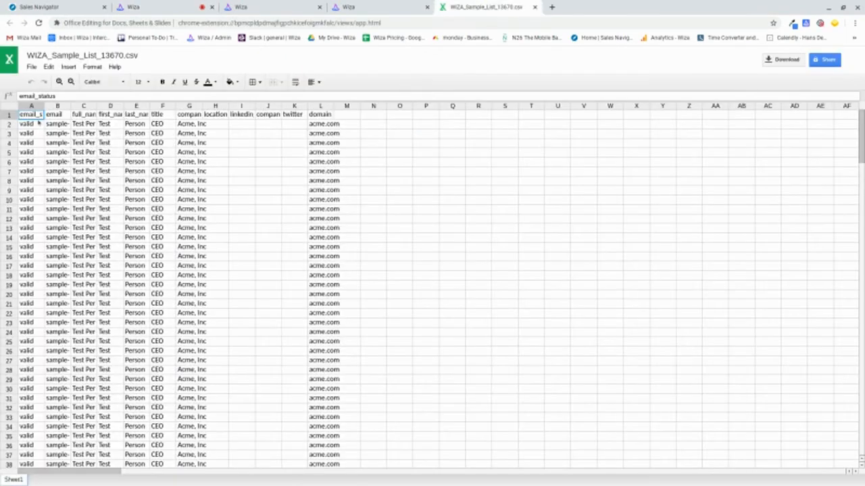
# Switch to the exported WIZA_Sample_List_13670.csv and examine its email status, email, name, title and company columns.
pyautogui.click(39, 124)
pyautogui.press('Up')
pyautogui.press('Right')
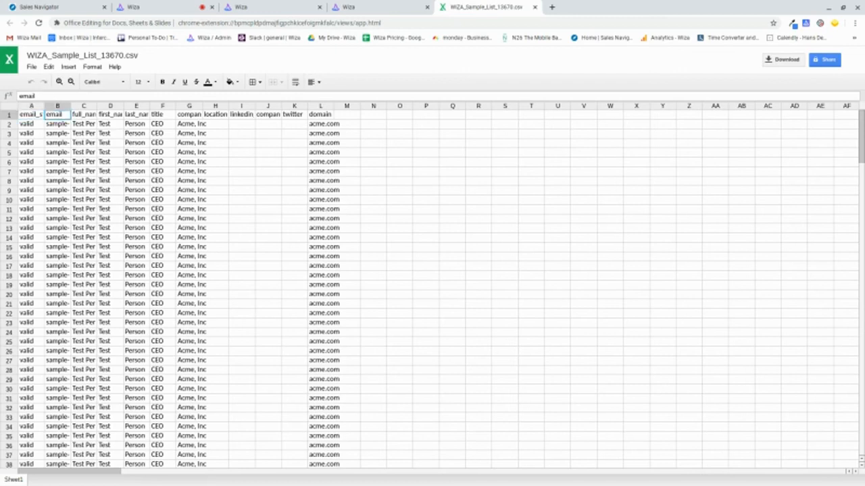
pyautogui.press('Down')
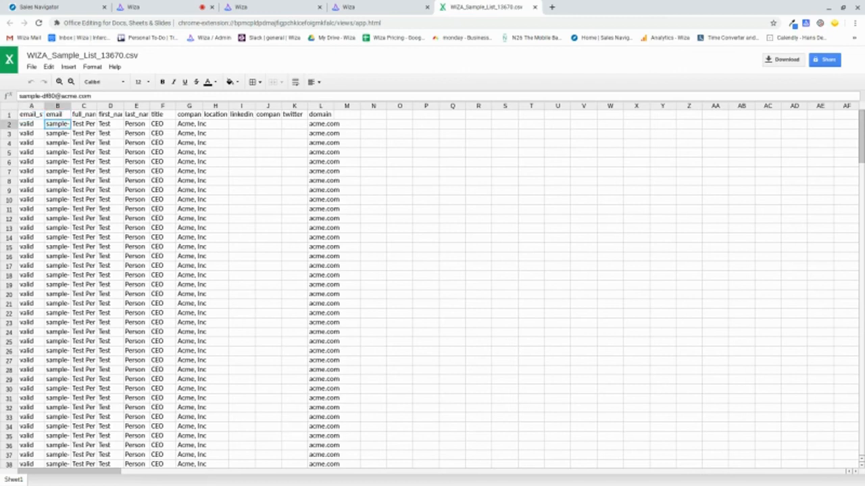
pyautogui.press('Right')
pyautogui.press('Up')
pyautogui.press('Right')
pyautogui.press('Right')
pyautogui.press('Right')
pyautogui.press('Right')
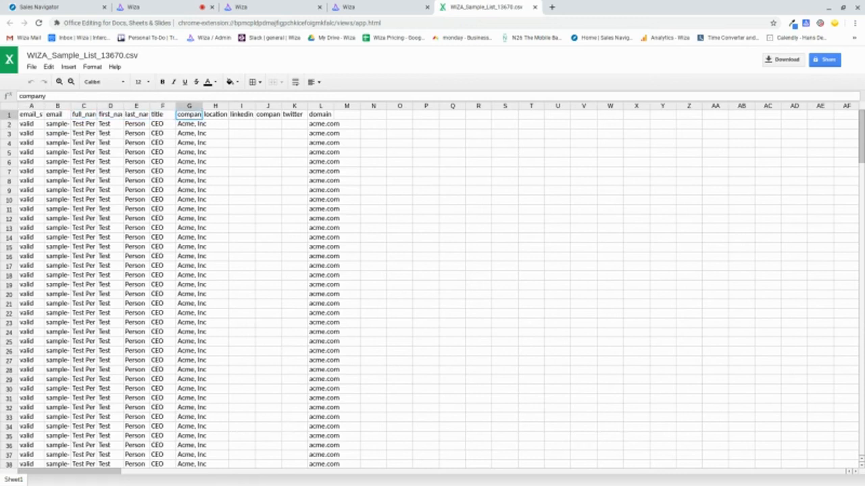
# Examine the location, LinkedIn URL, company URL, Twitter and domain columns of the sample list.
pyautogui.press('Right')
pyautogui.press('Right')
pyautogui.press('Right')
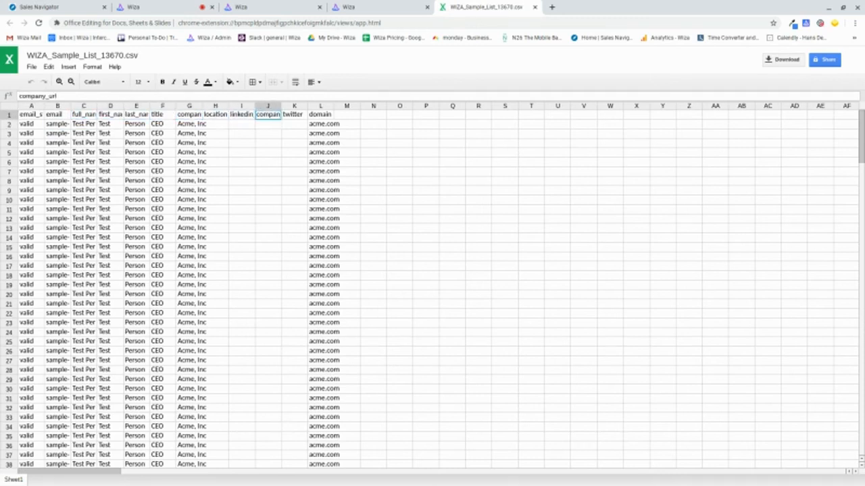
pyautogui.press('Left')
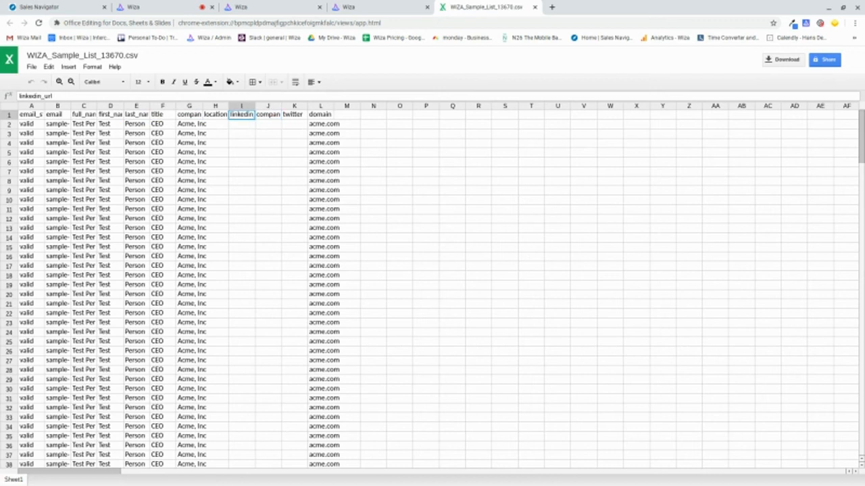
pyautogui.press('Right')
pyautogui.press('Right')
pyautogui.press('Right')
pyautogui.press('Down')
pyautogui.press('Down')
pyautogui.press('Down')
pyautogui.press('Down')
pyautogui.press('Up')
pyautogui.press('Up')
pyautogui.press('Up')
pyautogui.press('Up')
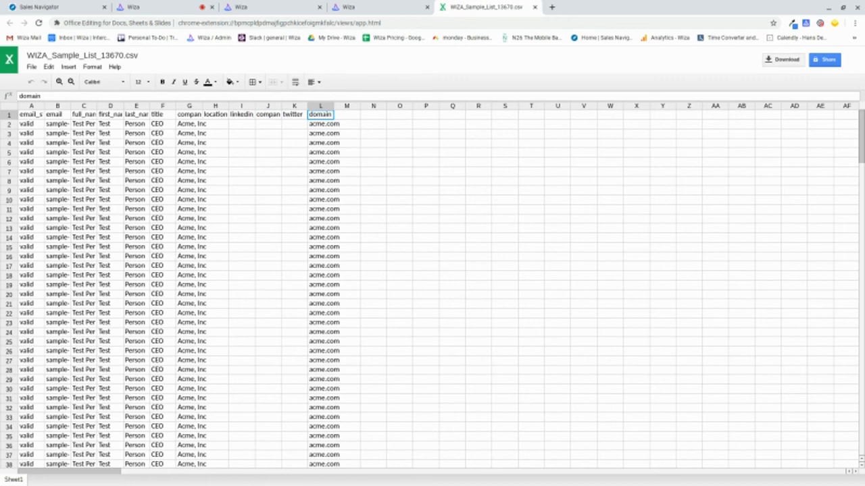